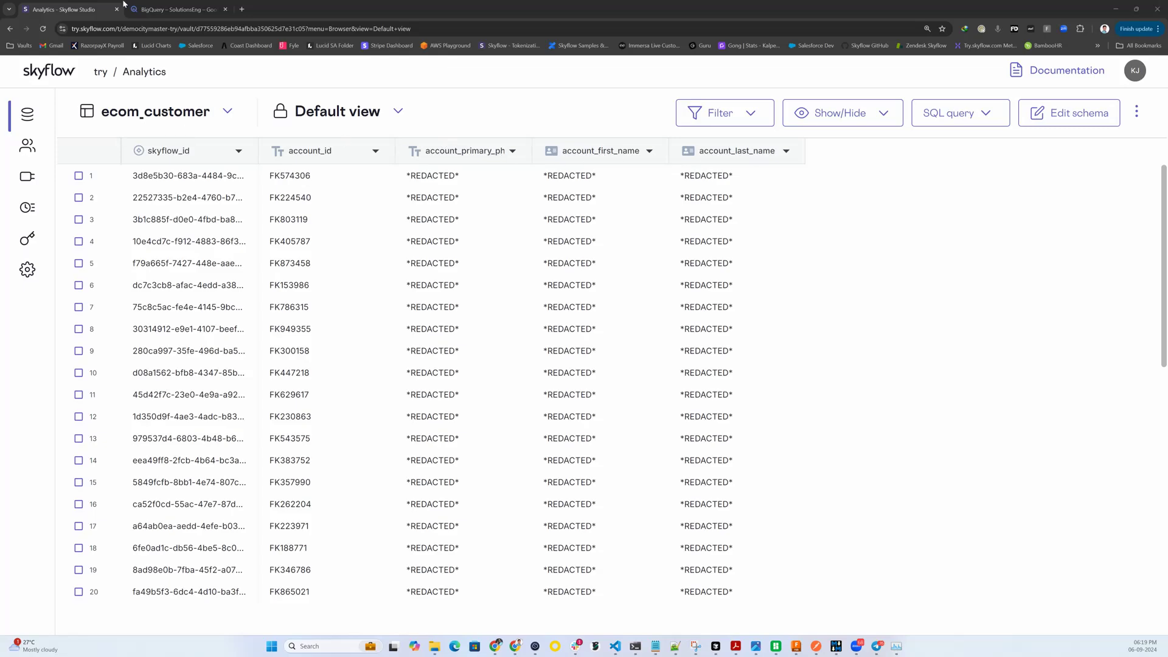
Step: Open the ecom_address table in the Skyflow vault to view its redacted records
{"action": "left_click", "coordinate": [134, 117]}
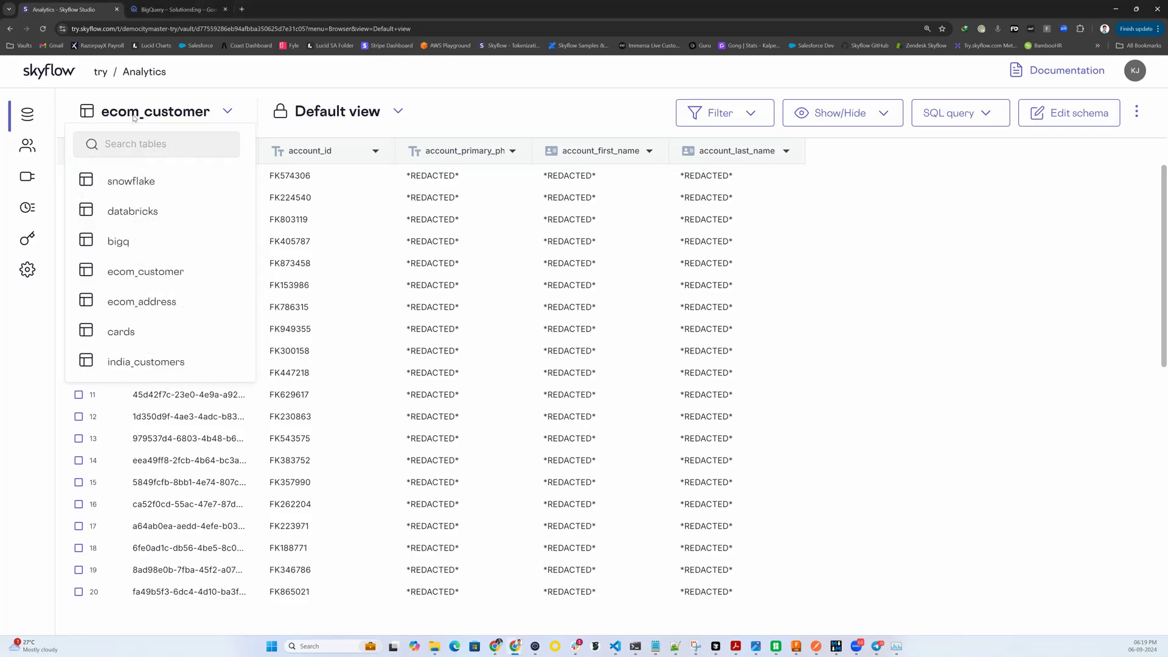
{"action": "left_click", "coordinate": [142, 302]}
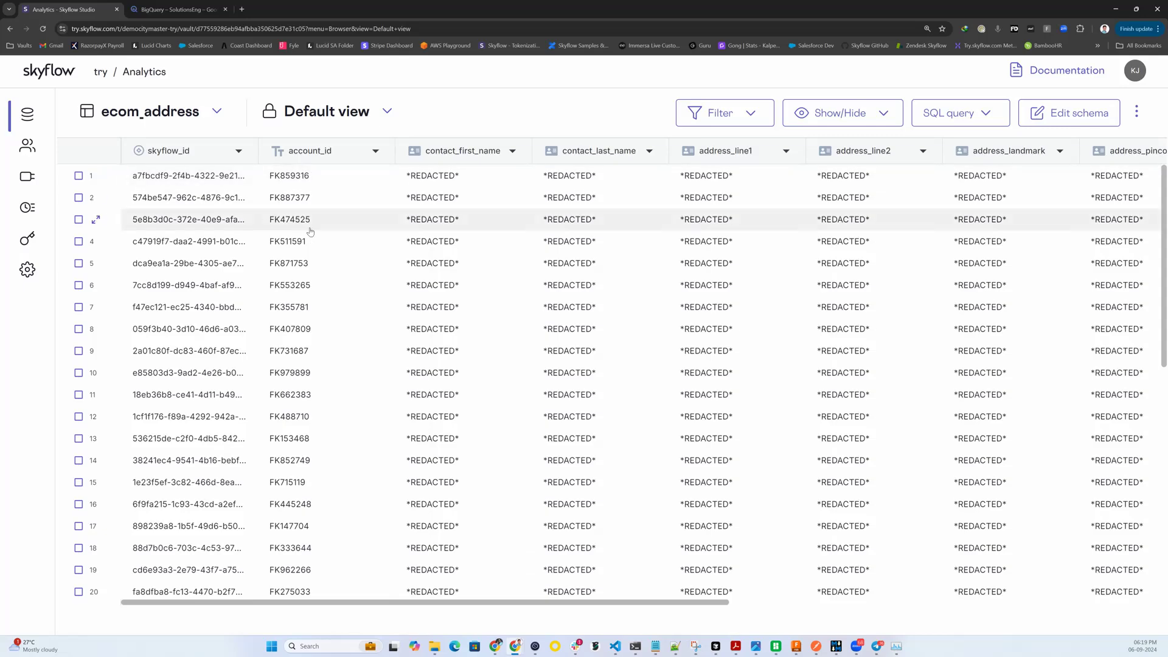
Step: Switch to BigQuery and preview the rows of the ecom_customer table in the skyflow dataset, including the account name and phone columns
{"action": "left_click", "coordinate": [153, 11]}
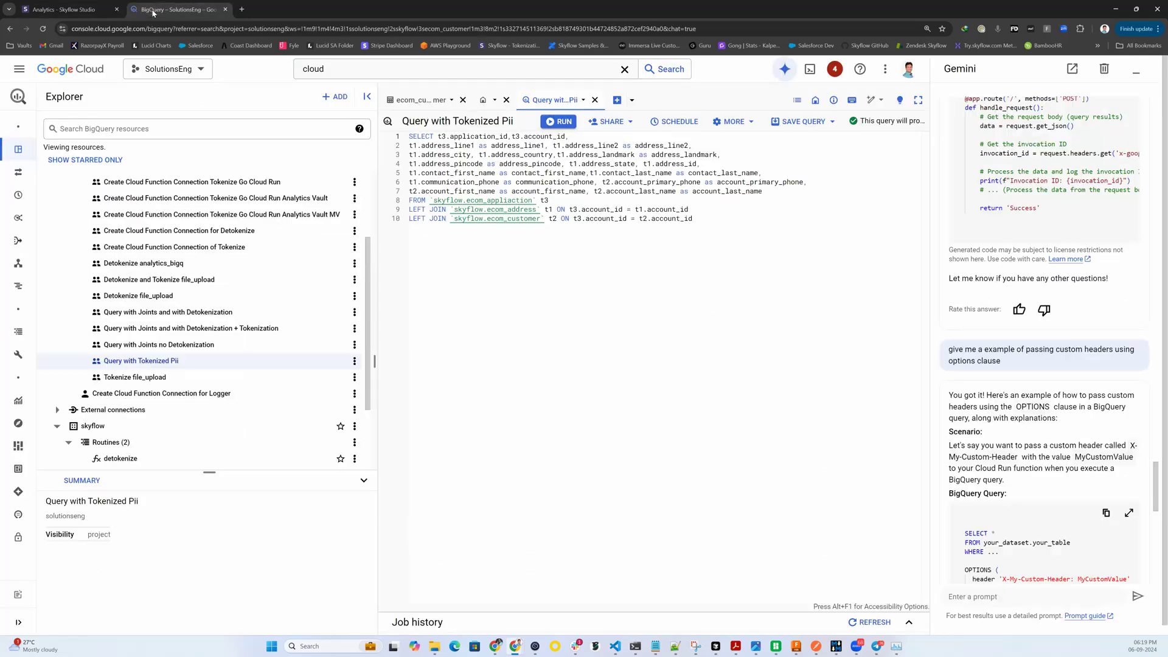
{"action": "scroll", "coordinate": [178, 378], "scroll_direction": "down", "scroll_amount": 1}
{"action": "scroll", "coordinate": [178, 378], "scroll_direction": "down", "scroll_amount": 2}
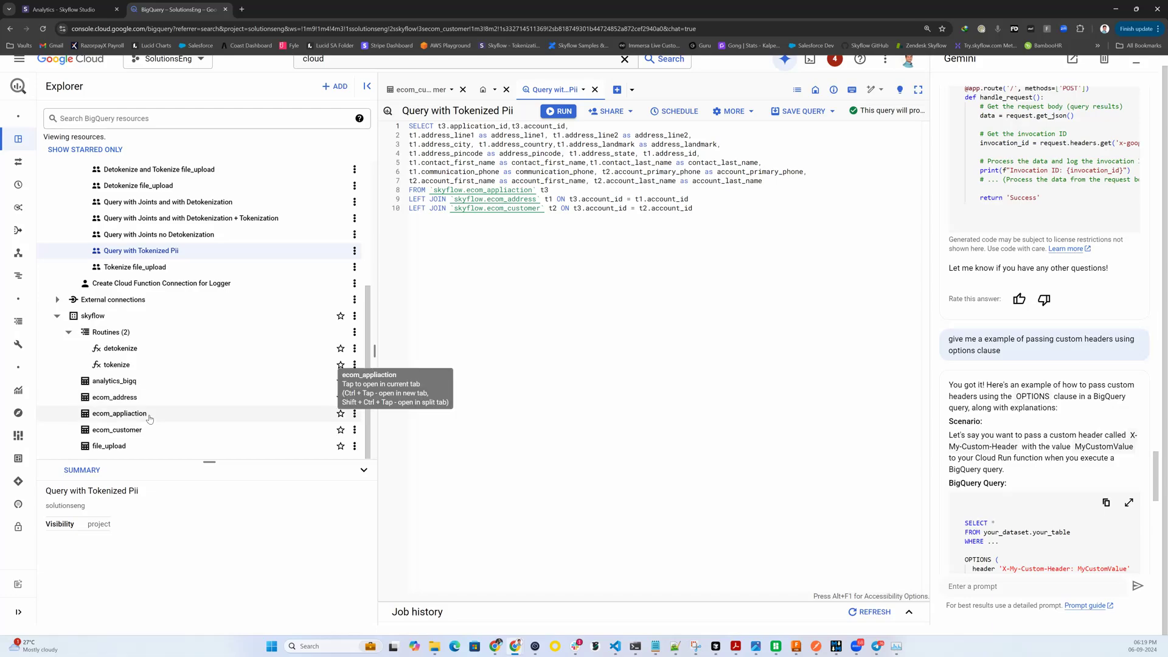
{"action": "left_click", "coordinate": [129, 430]}
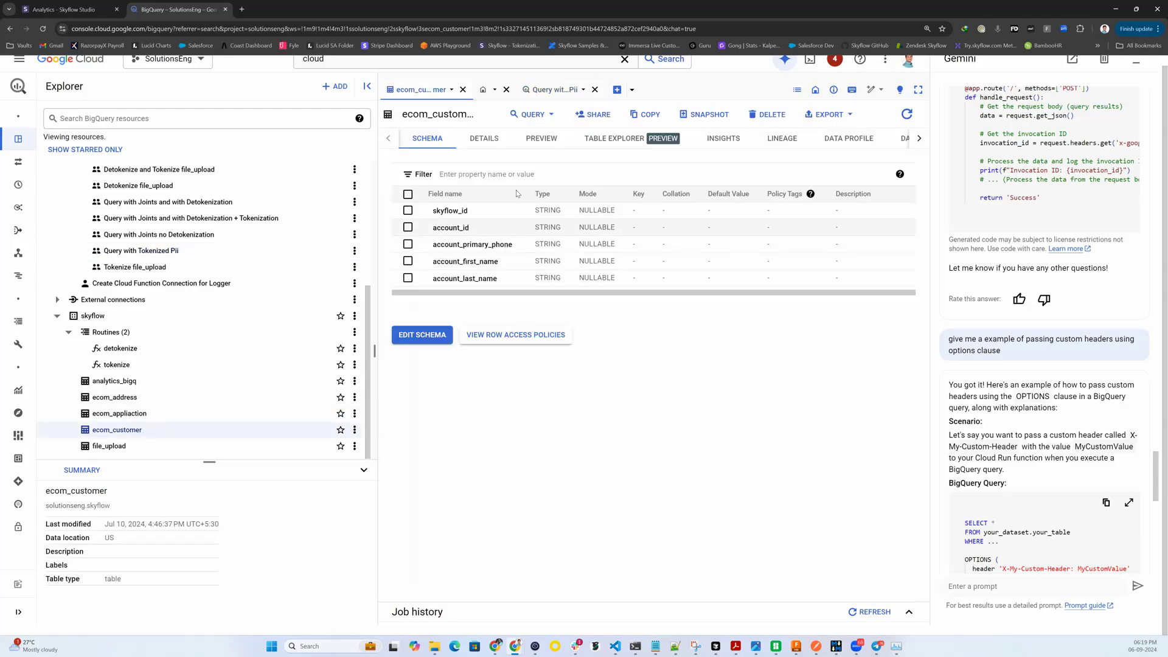
{"action": "left_click", "coordinate": [534, 139]}
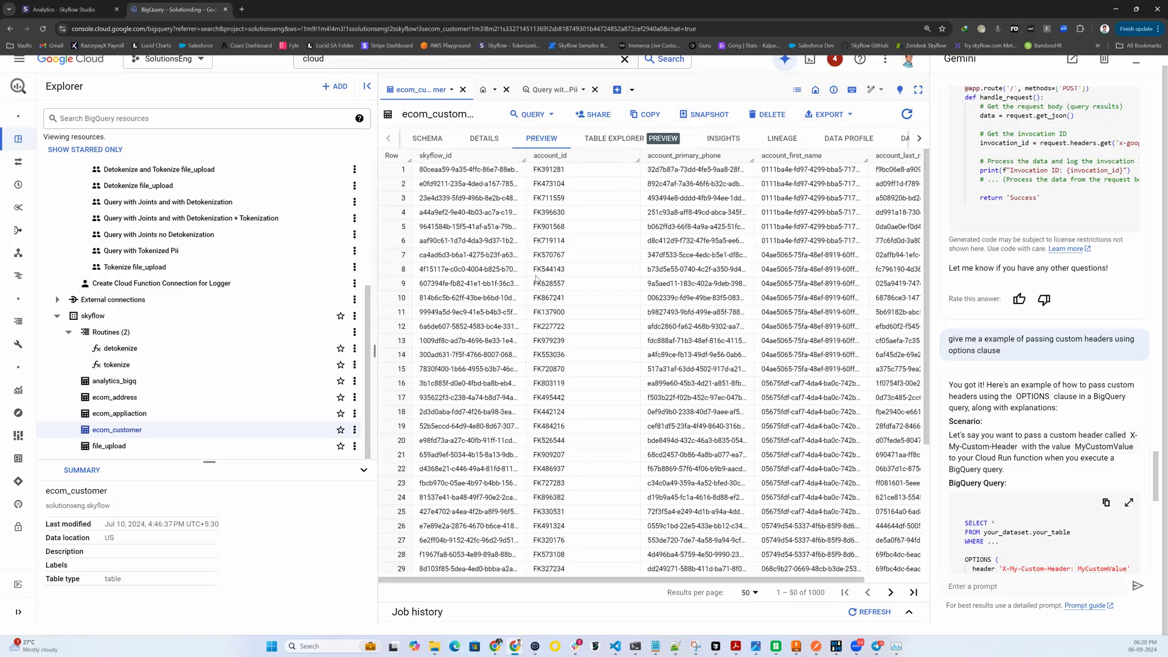
{"action": "left_click_drag", "start_coordinate": [616, 580], "coordinate": [750, 581]}
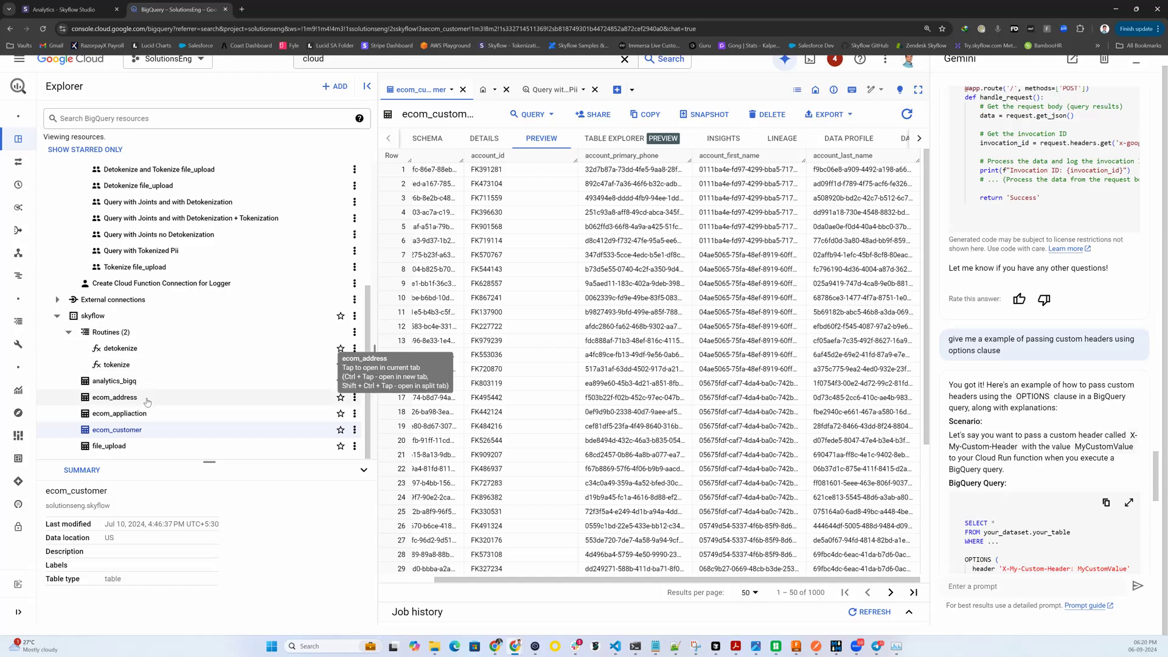
Step: Preview the rows of the ecom_address table in BigQuery, looking across its address line, city, country and landmark columns
{"action": "left_click", "coordinate": [115, 397]}
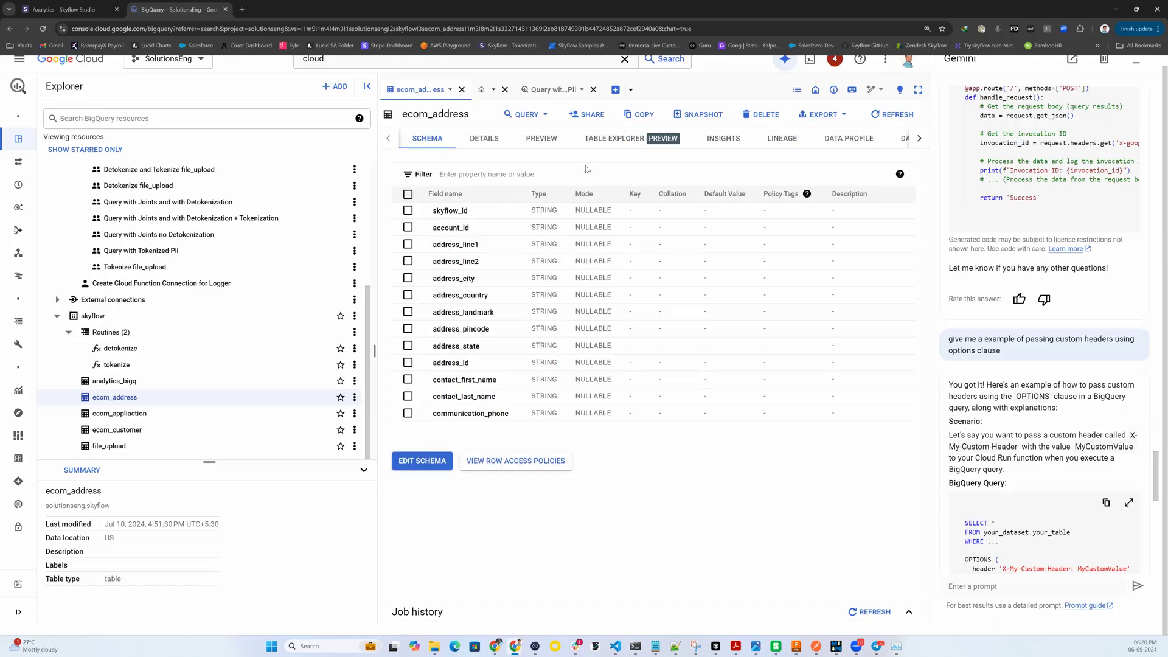
{"action": "left_click", "coordinate": [532, 141]}
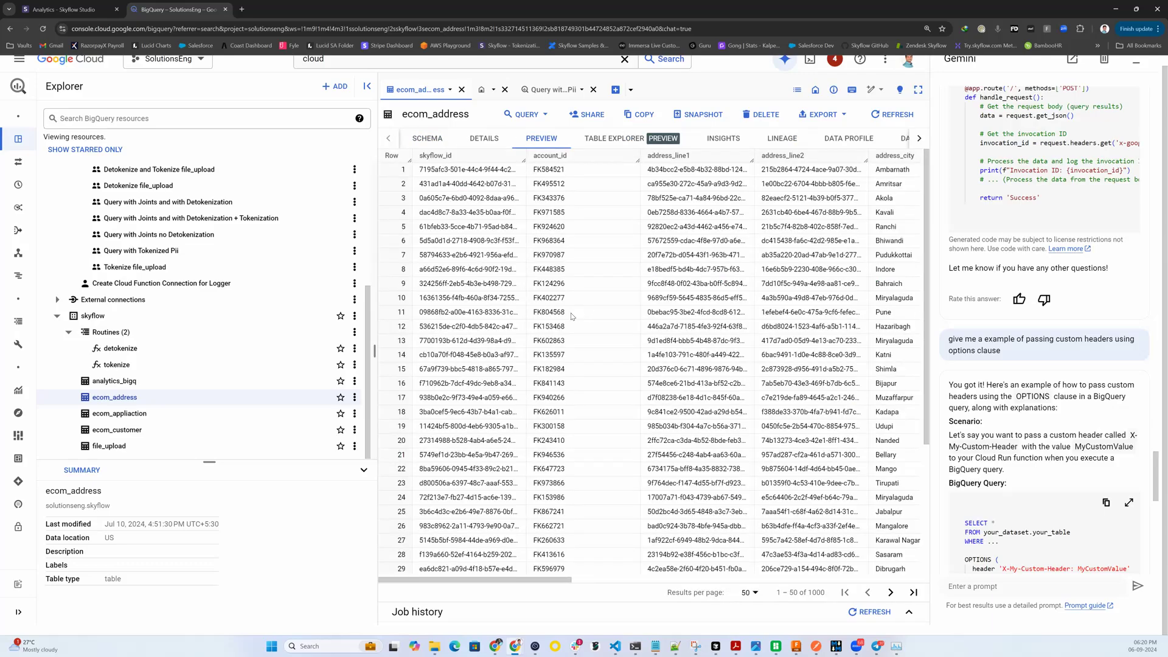
{"action": "left_click_drag", "start_coordinate": [543, 580], "coordinate": [638, 586]}
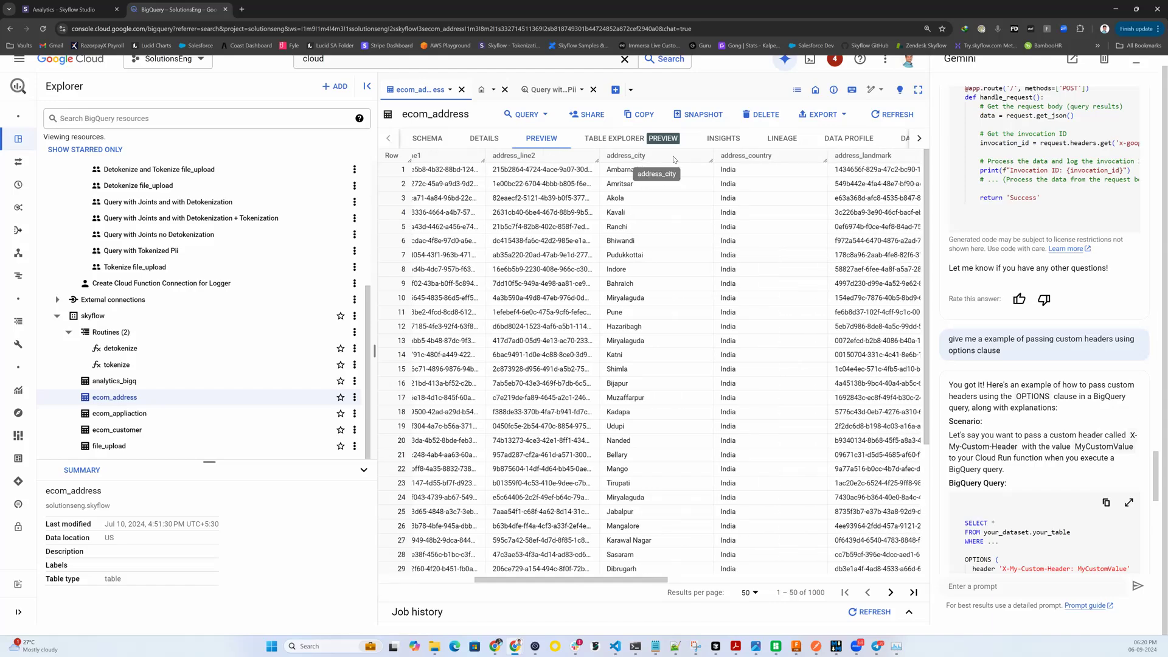
{"action": "left_click_drag", "start_coordinate": [607, 581], "coordinate": [420, 535]}
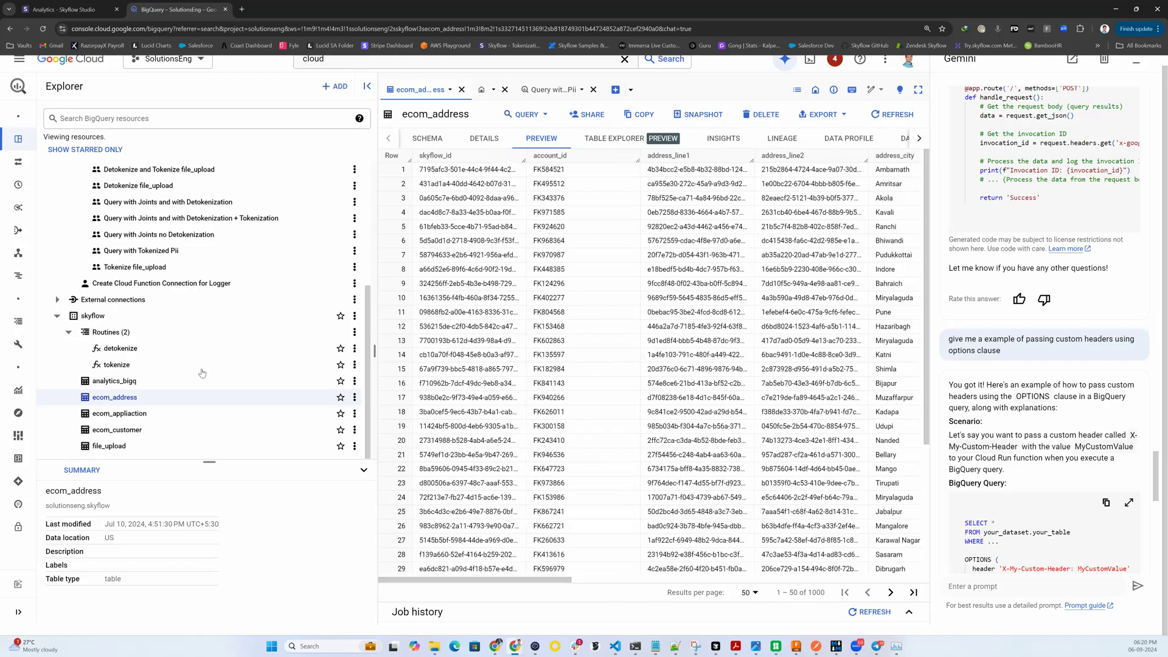
Step: Preview the rows of the ecom_appliaction table in the skyflow dataset
{"action": "left_click", "coordinate": [150, 413]}
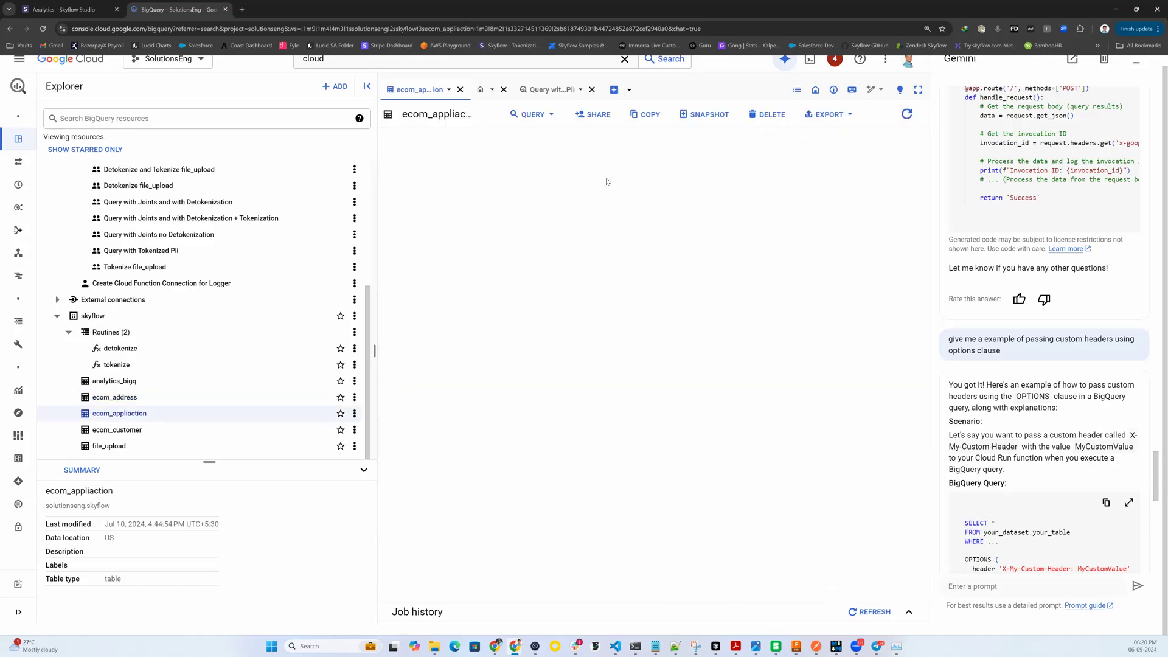
{"action": "left_click", "coordinate": [541, 139]}
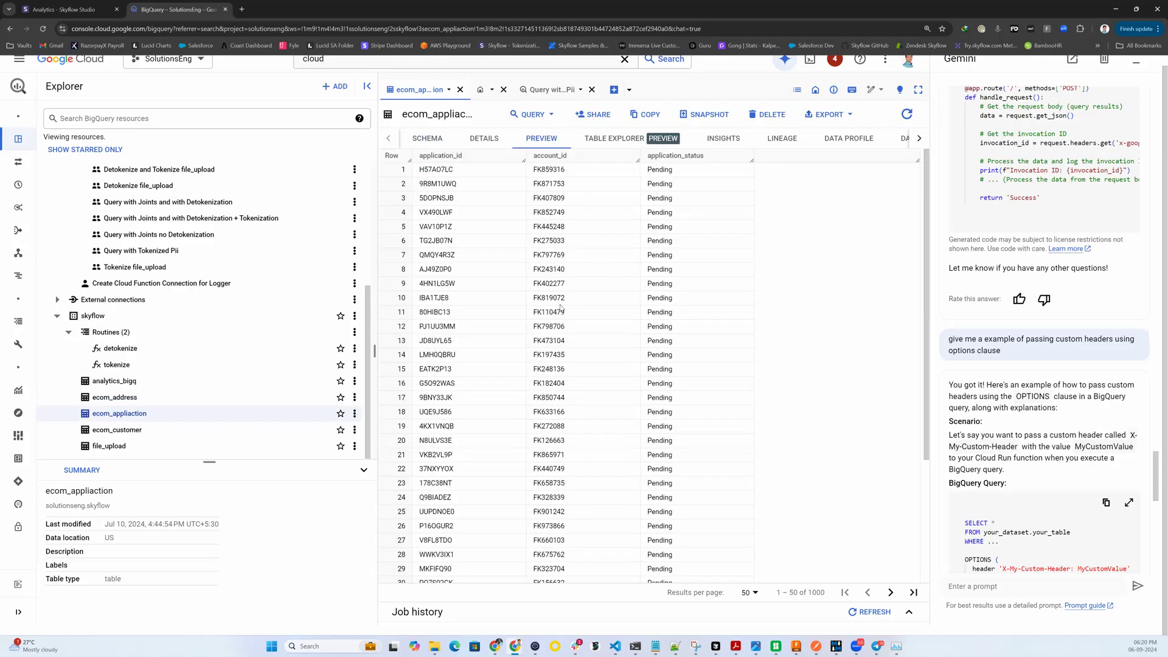
{"action": "scroll", "coordinate": [561, 308], "scroll_direction": "up", "scroll_amount": 1}
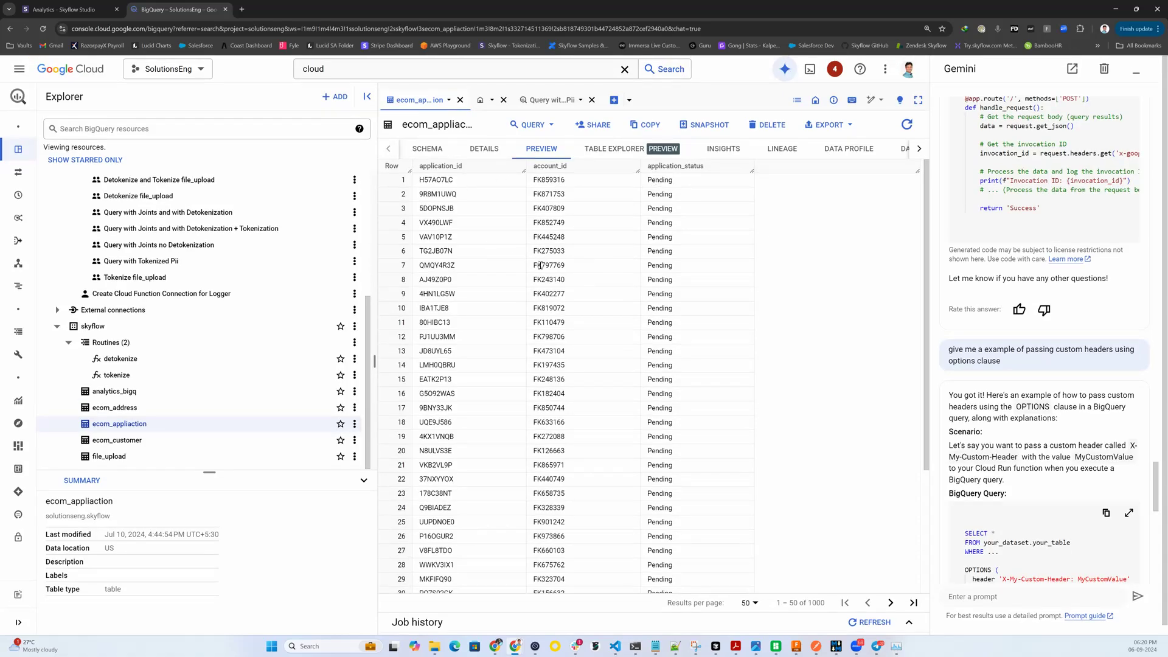
Step: Run the saved query "Query with Tokenized Pii" and look over its joined results
{"action": "left_click", "coordinate": [536, 101]}
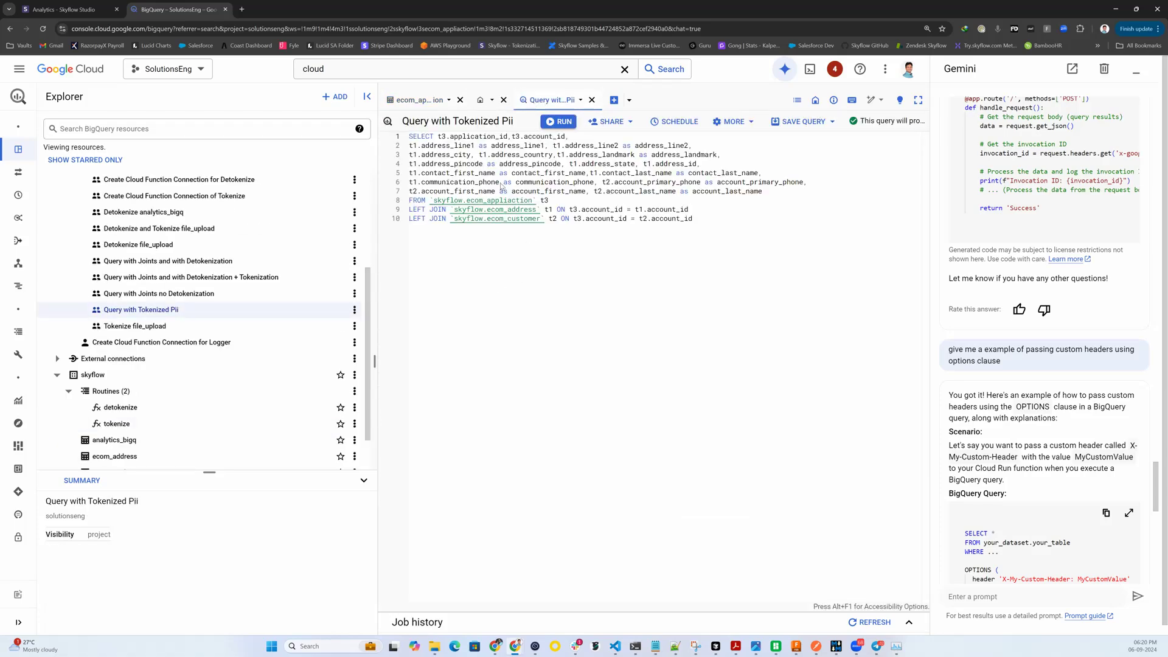
{"action": "left_click", "coordinate": [556, 122]}
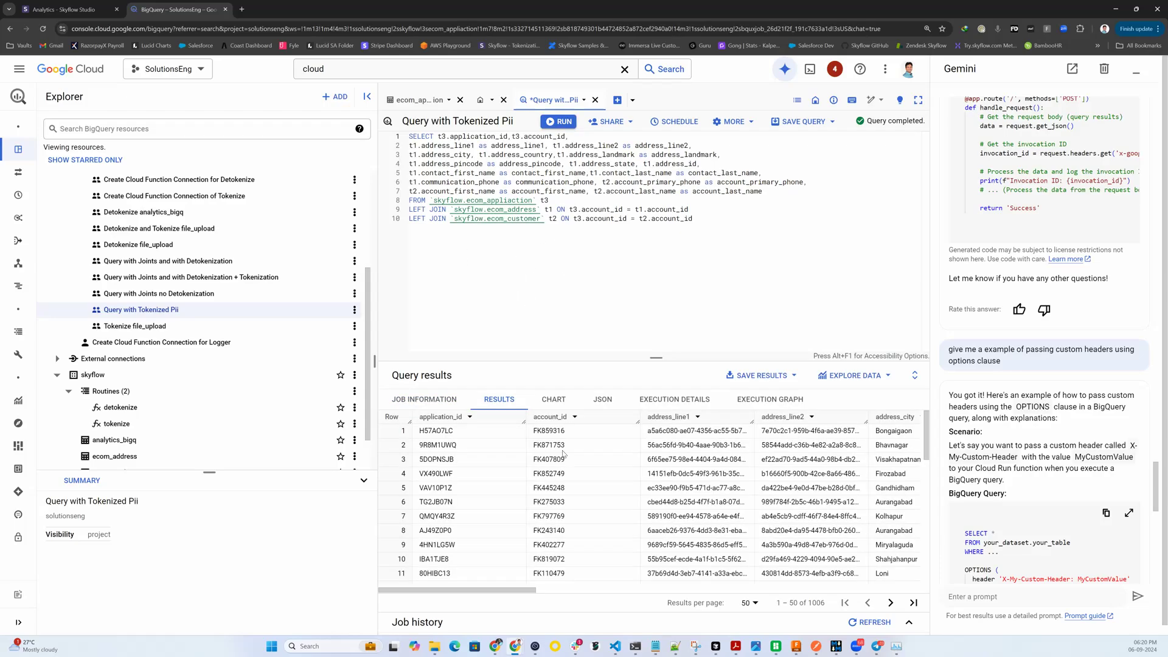
{"action": "left_click_drag", "start_coordinate": [516, 590], "coordinate": [387, 568]}
Step: Open the saved query "Query with Joints and with Detokenization" and review the address columns in the "Query with Tokenized Pii" results for comparison
{"action": "left_click", "coordinate": [222, 262]}
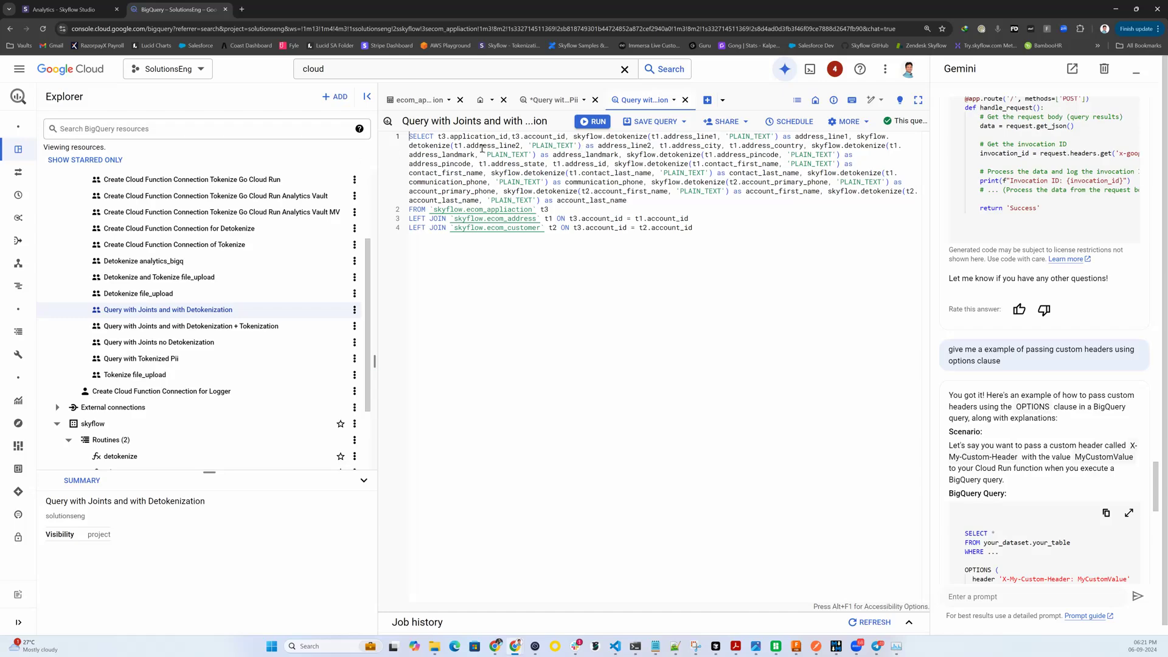
{"action": "left_click", "coordinate": [547, 101]}
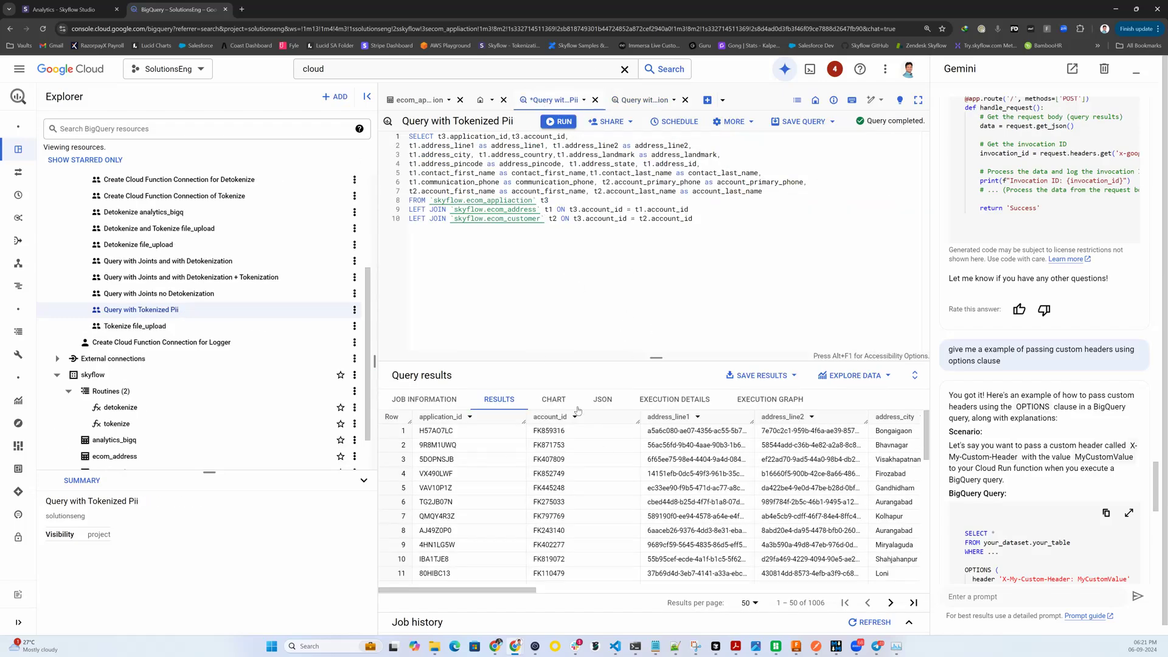
{"action": "left_click_drag", "start_coordinate": [534, 590], "coordinate": [587, 596]}
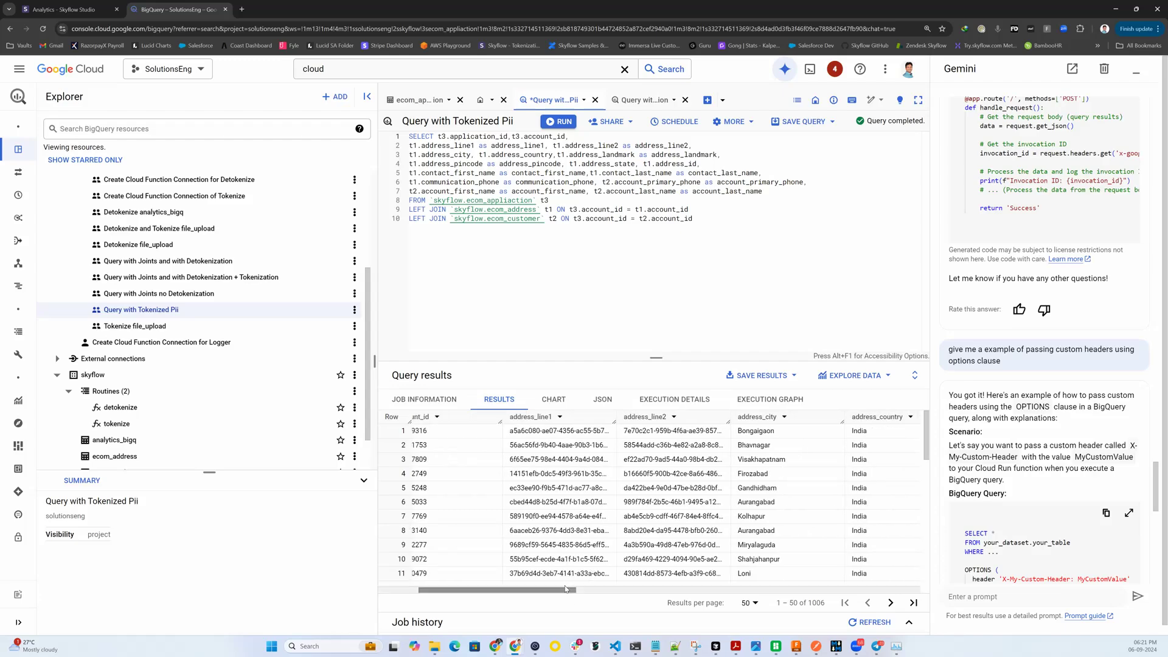
{"action": "left_click_drag", "start_coordinate": [561, 596], "coordinate": [424, 487]}
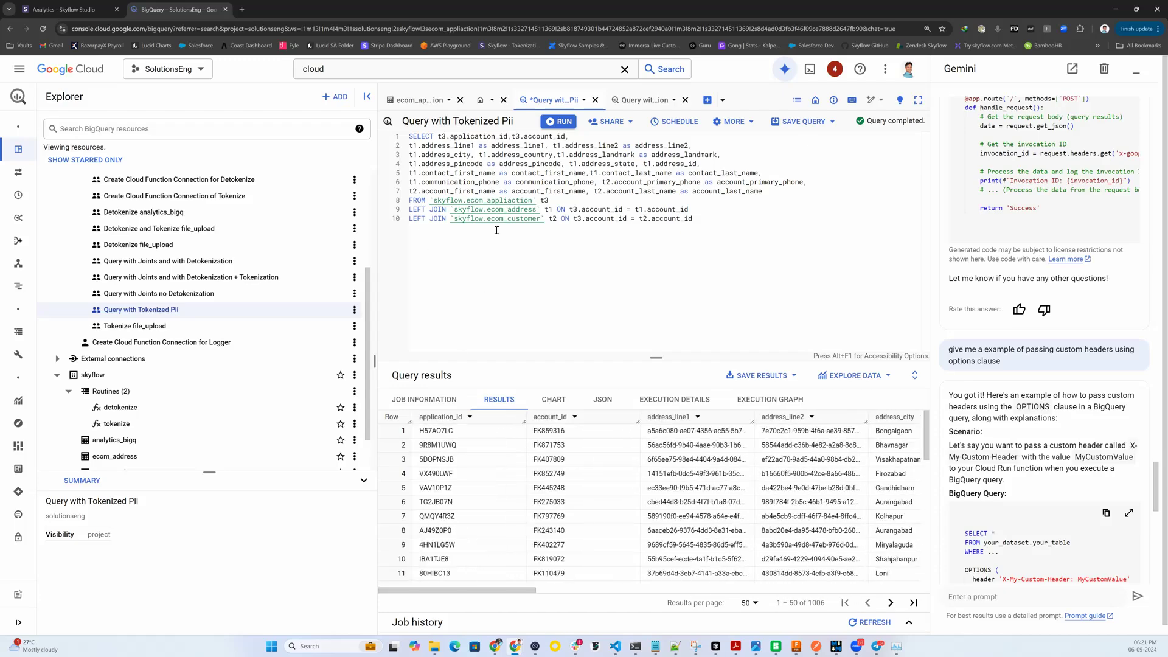
Step: Check the t1.address_line2 detokenize argument in "Query with Joints and with Detokenization" and run that query
{"action": "left_click", "coordinate": [636, 101]}
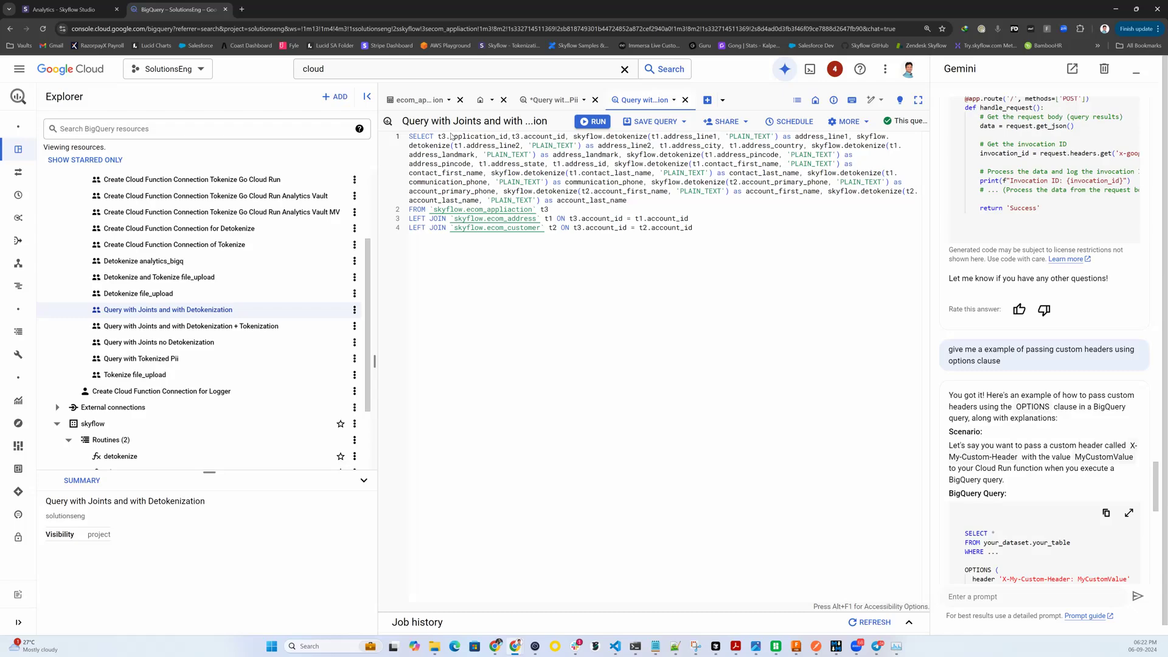
{"action": "left_click_drag", "start_coordinate": [452, 146], "coordinate": [521, 146]}
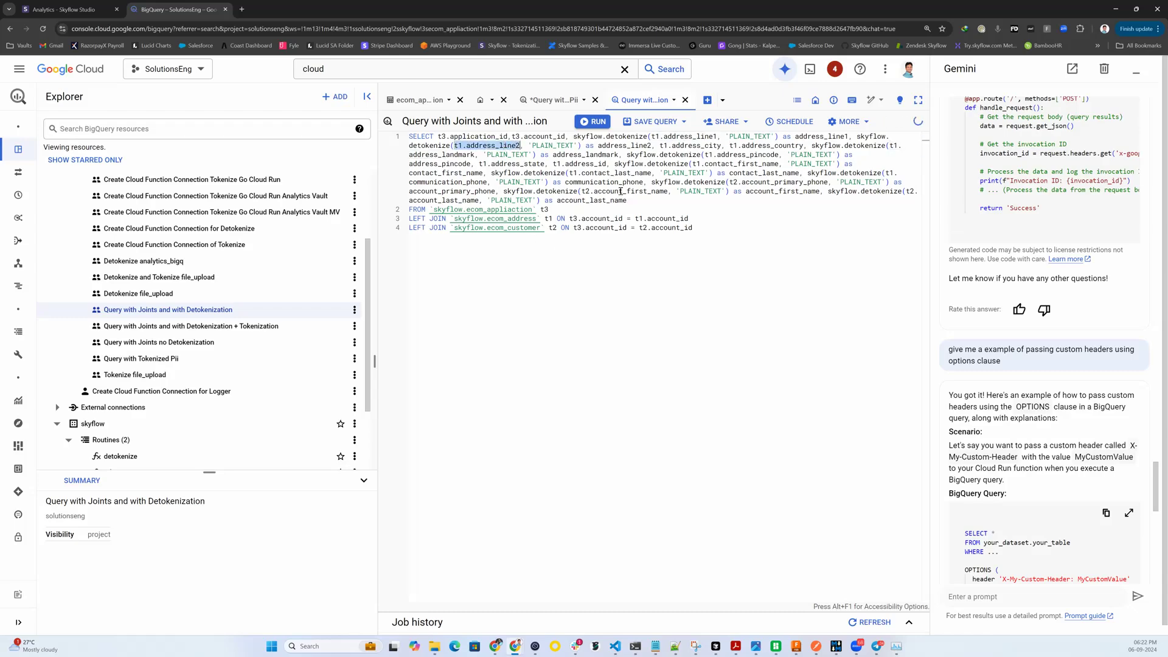
{"action": "left_click", "coordinate": [757, 316]}
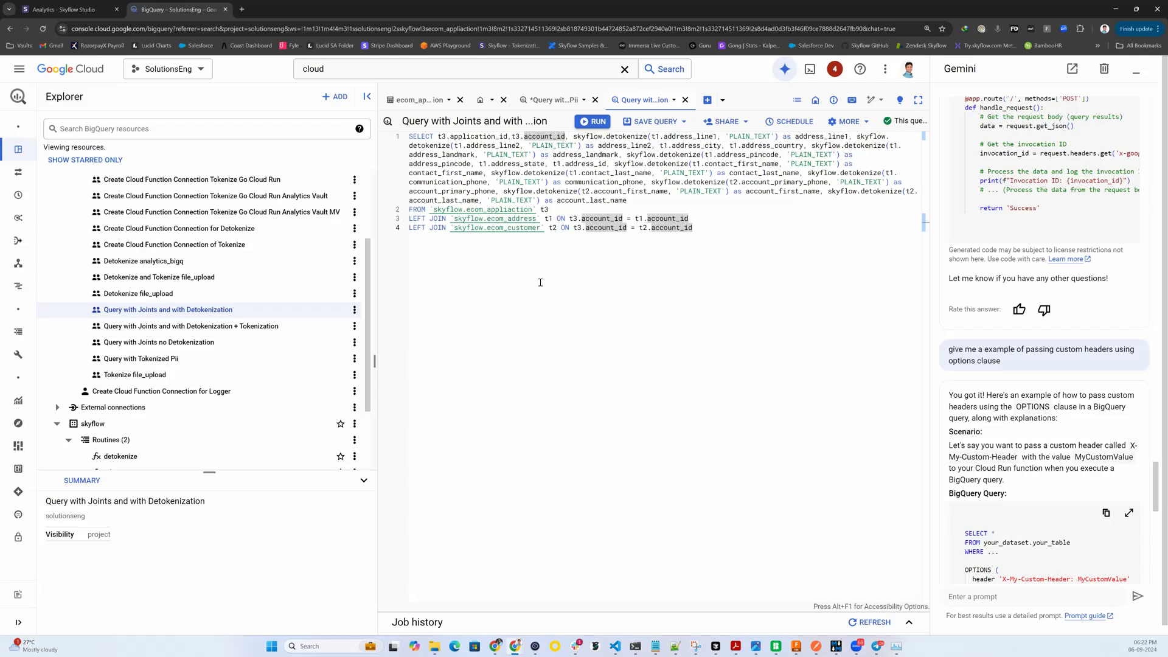
{"action": "left_click", "coordinate": [586, 122]}
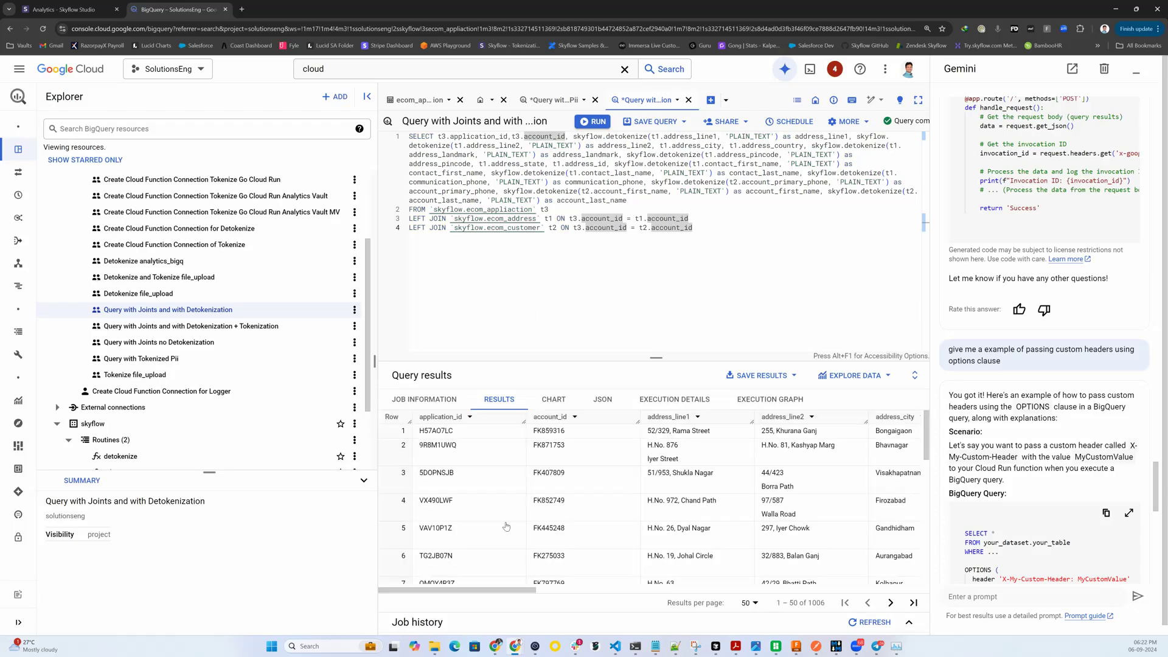
Step: Examine the address, contact name and phone columns in the detokenized query results
{"action": "left_click_drag", "start_coordinate": [509, 591], "coordinate": [560, 594]}
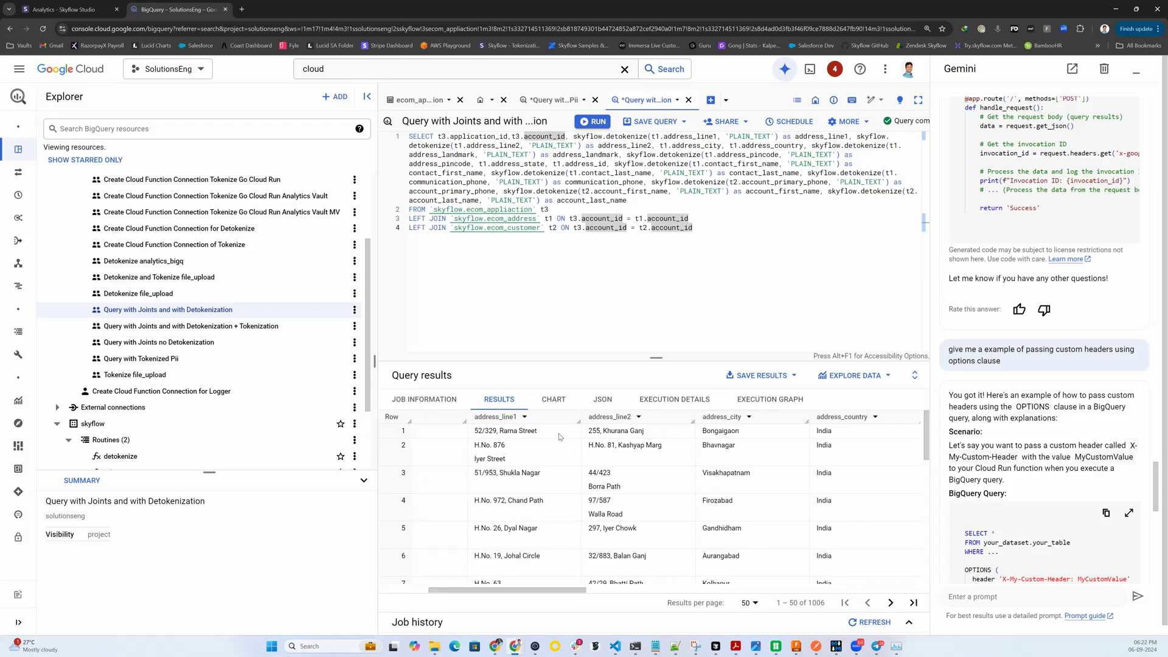
{"action": "left_click_drag", "start_coordinate": [560, 437], "coordinate": [473, 430]}
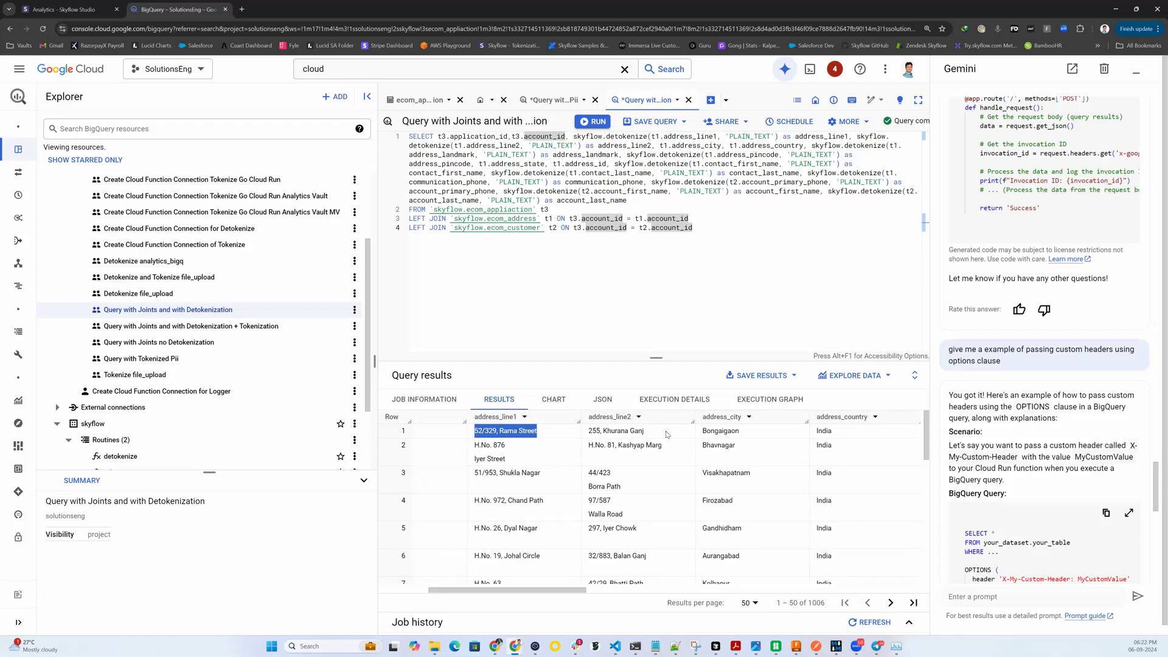
{"action": "left_click_drag", "start_coordinate": [666, 433], "coordinate": [560, 438]}
{"action": "left_click_drag", "start_coordinate": [511, 587], "coordinate": [761, 602]}
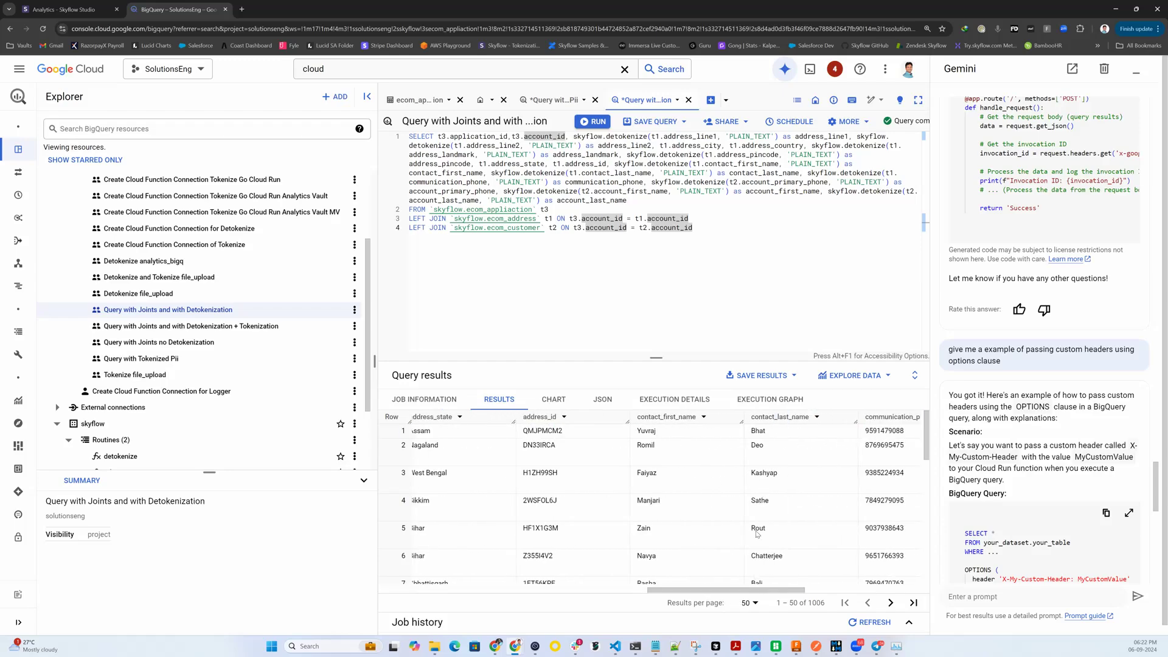
{"action": "left_click_drag", "start_coordinate": [762, 588], "coordinate": [778, 588]}
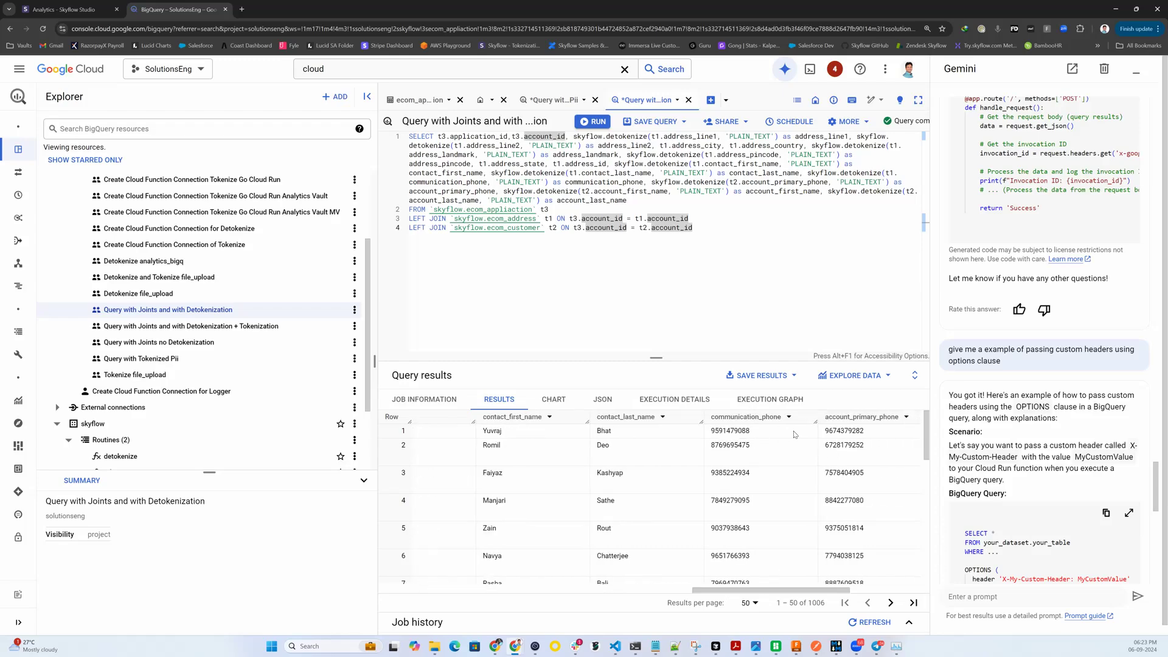
{"action": "left_click_drag", "start_coordinate": [813, 593], "coordinate": [419, 590]}
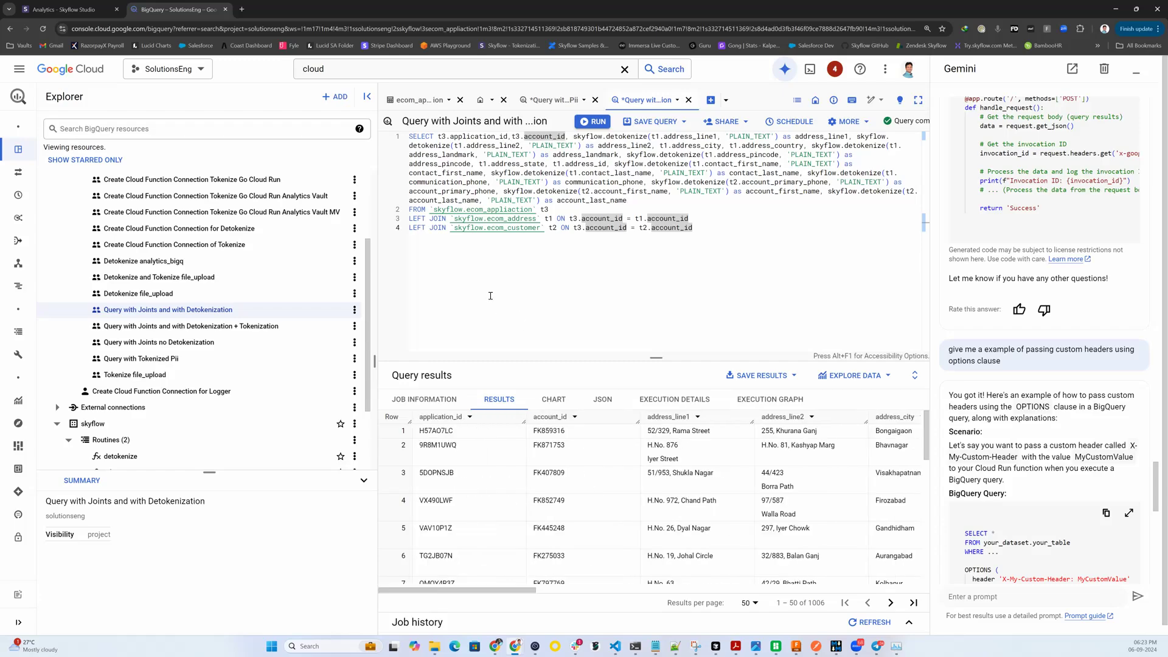
Step: Open "Query with Joints and with Detokenization + Tokenization", check its WHERE clause filtering on the tokenized address_pincode, and run the query
{"action": "left_click", "coordinate": [253, 327]}
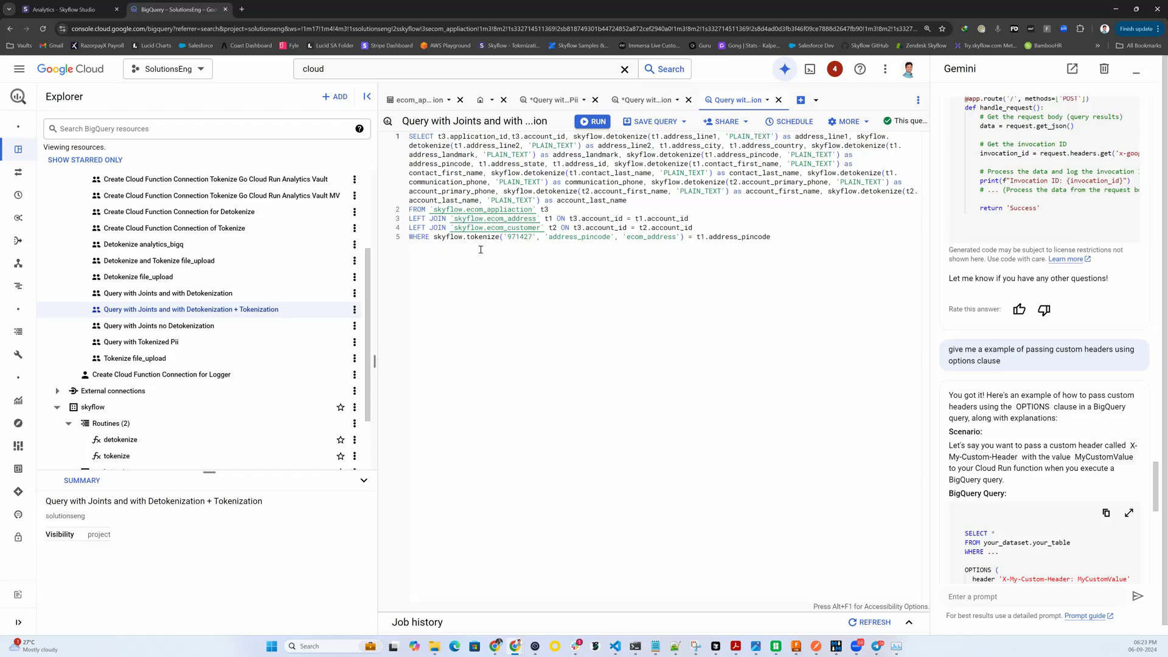
{"action": "double_click", "coordinate": [514, 236]}
{"action": "left_click", "coordinate": [576, 304]}
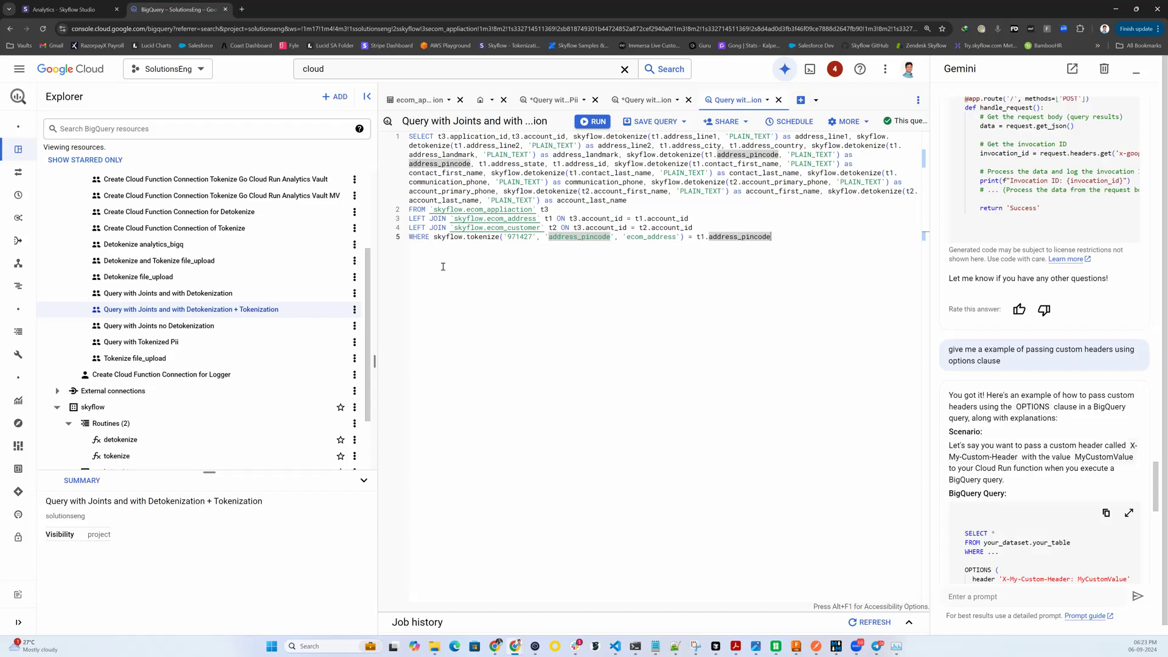
{"action": "left_click", "coordinate": [595, 122]}
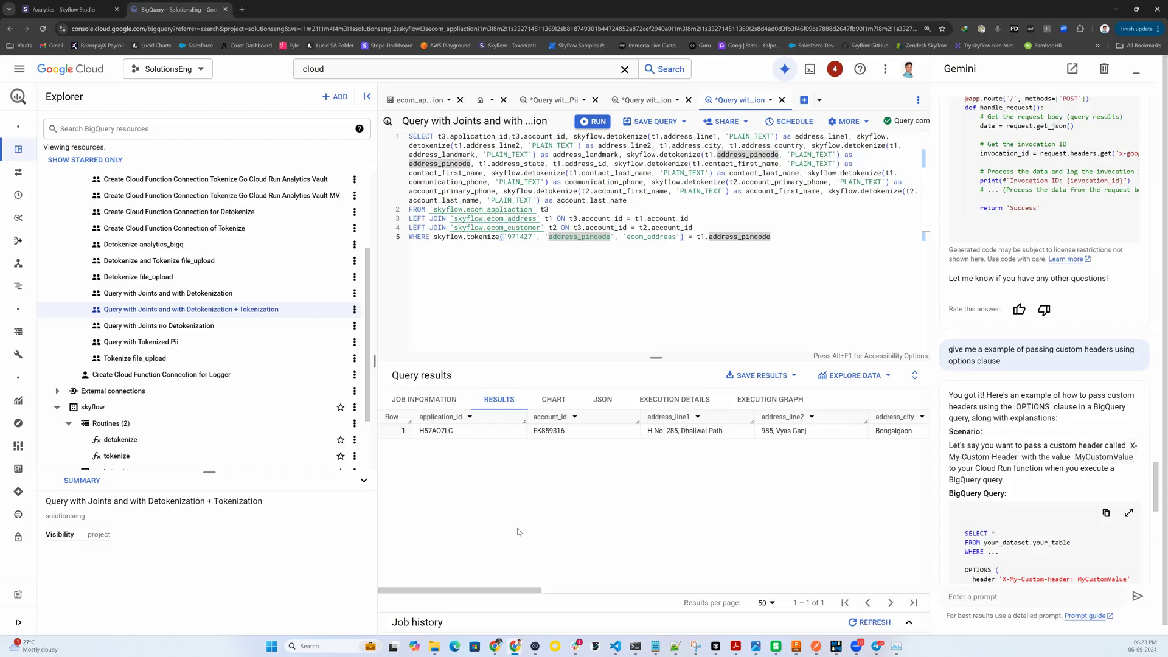
Step: Check the address_pincode value and the contact name columns in the filtered query's result row
{"action": "left_click_drag", "start_coordinate": [518, 592], "coordinate": [688, 594]}
{"action": "left_click_drag", "start_coordinate": [673, 432], "coordinate": [618, 431]}
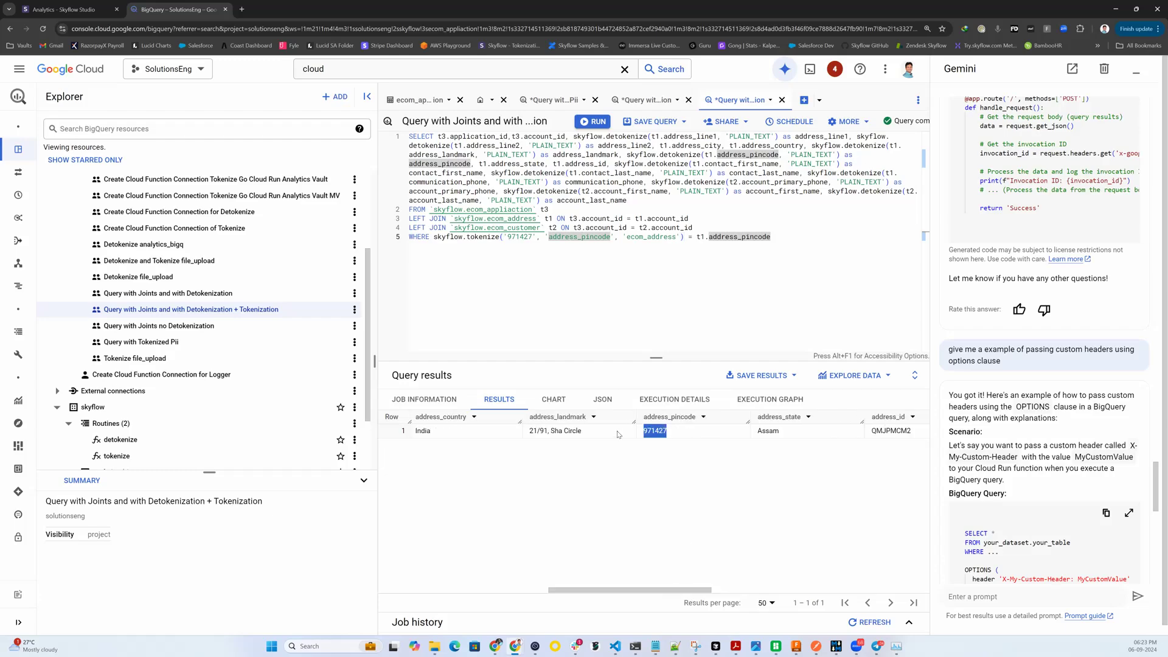
{"action": "left_click_drag", "start_coordinate": [669, 590], "coordinate": [772, 584]}
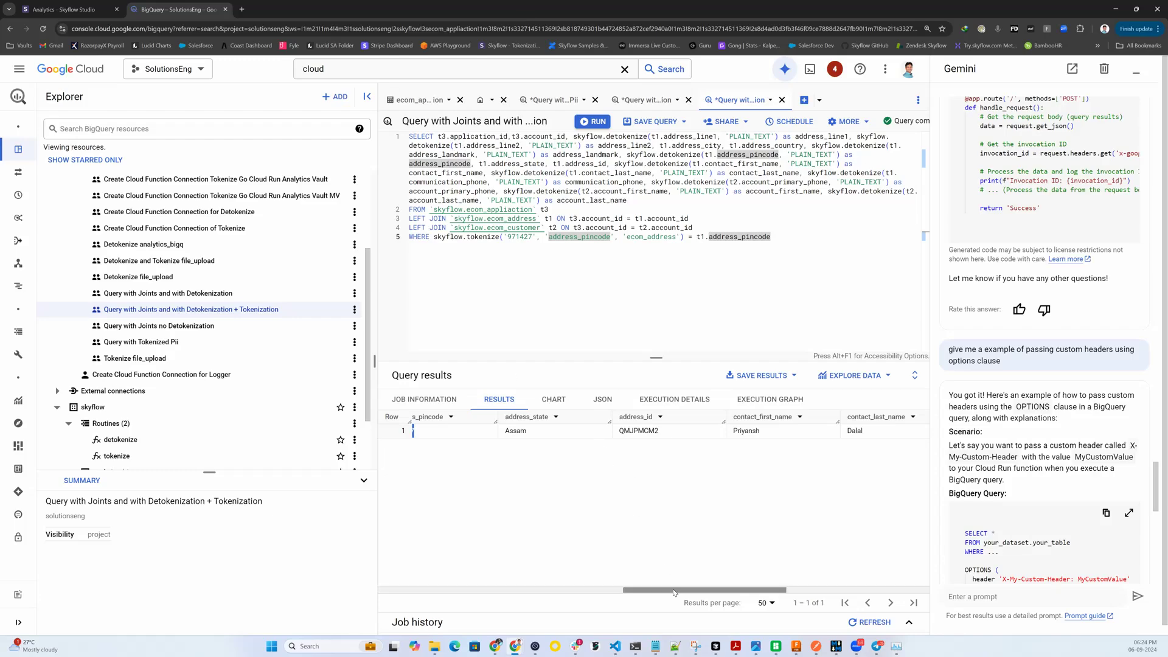
{"action": "left_click_drag", "start_coordinate": [674, 592], "coordinate": [426, 592]}
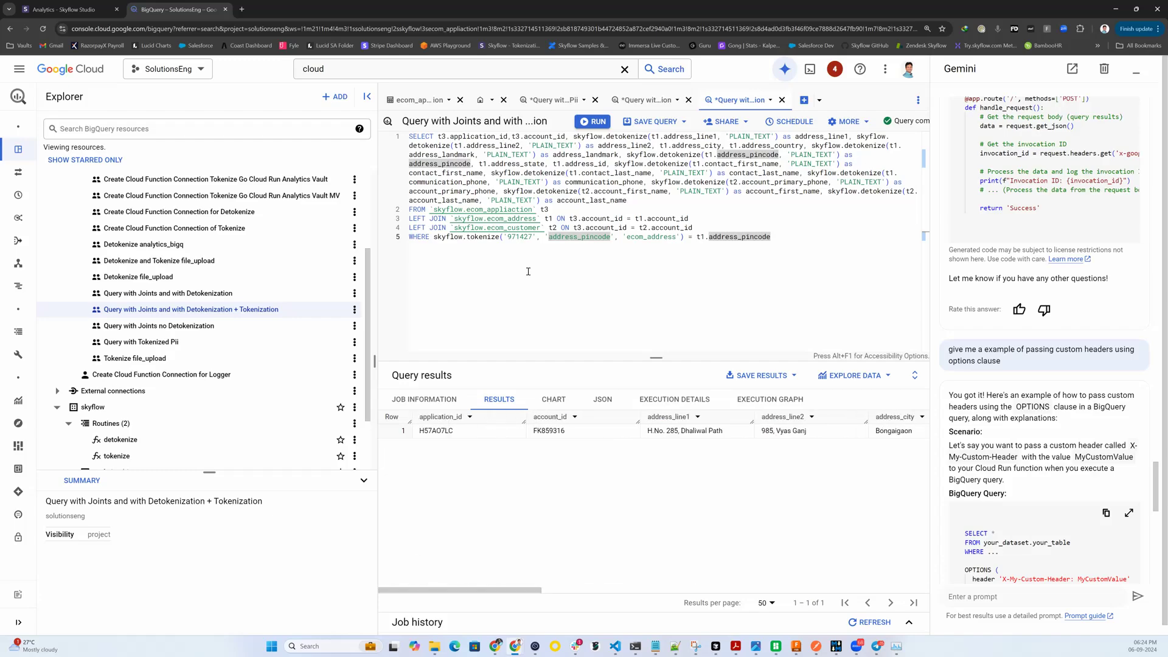